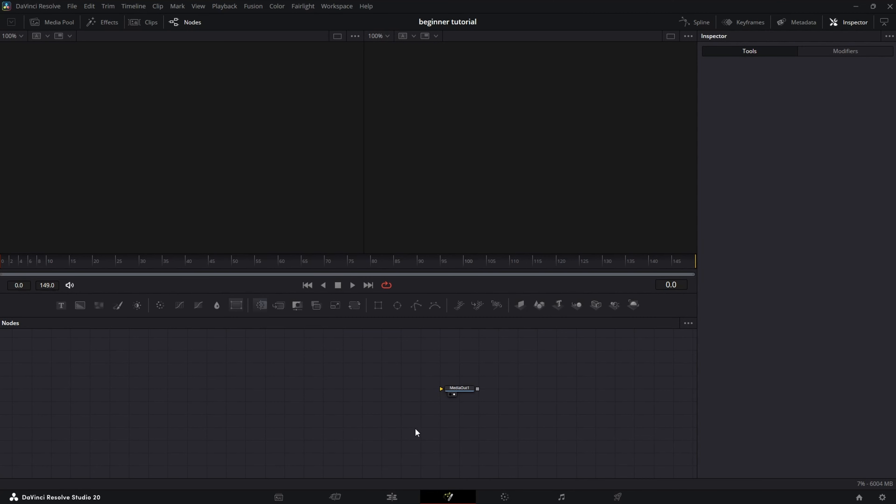
- Add a Background1 node with Alpha set to 0 so it is fully transparent
drag(80, 306, 503, 405)
drag(836, 211, 777, 211)
drag(83, 400, 118, 419)
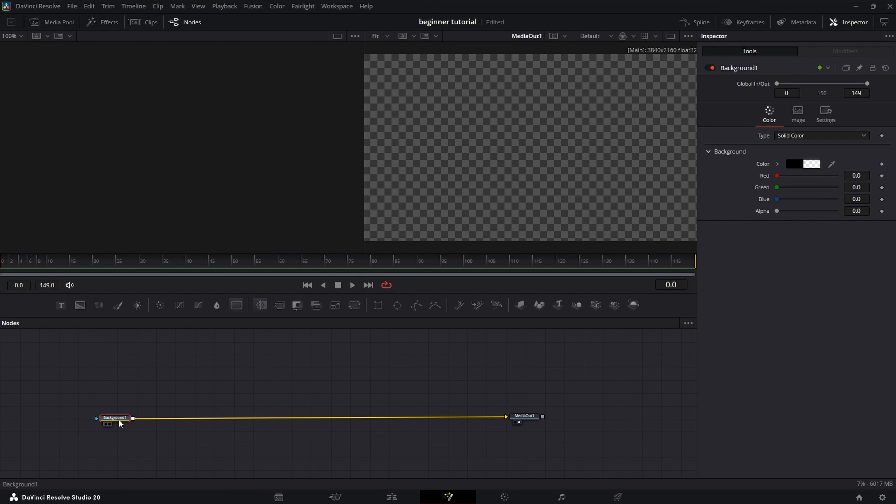
- Add Background2 and Background3 through Merge1 and Merge2, and arrange them in the graph
click(82, 305)
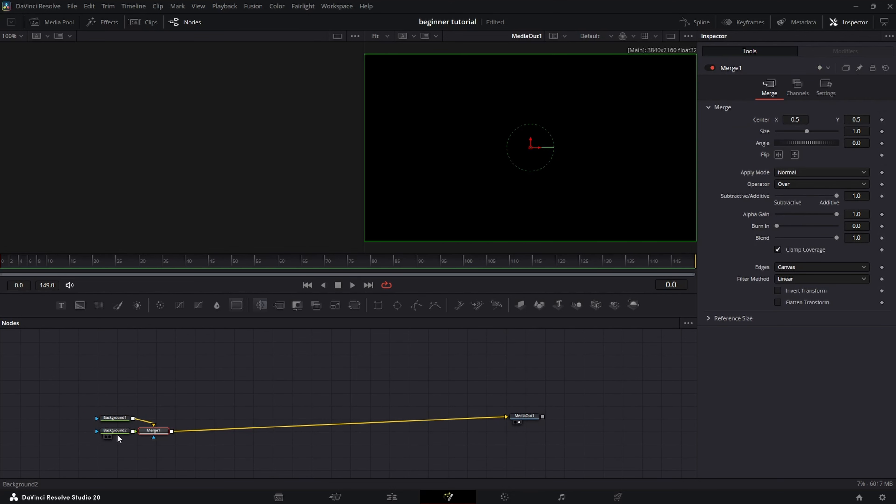
drag(118, 437, 210, 356)
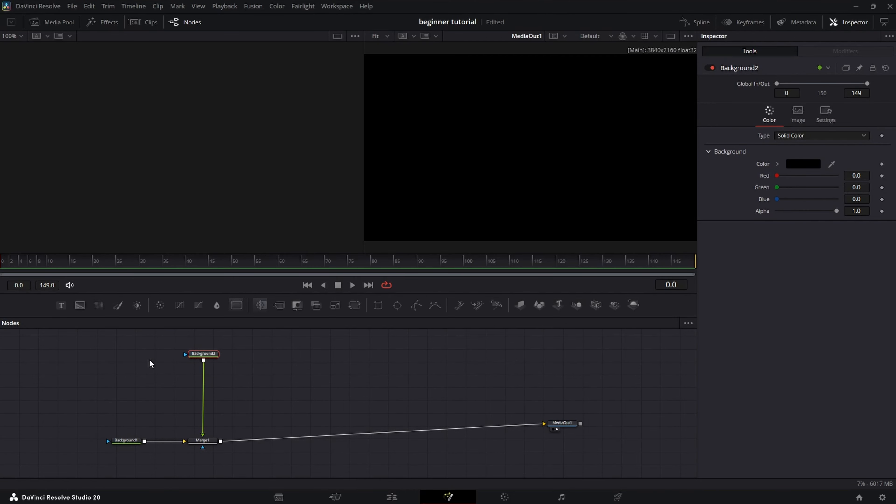
click(82, 305)
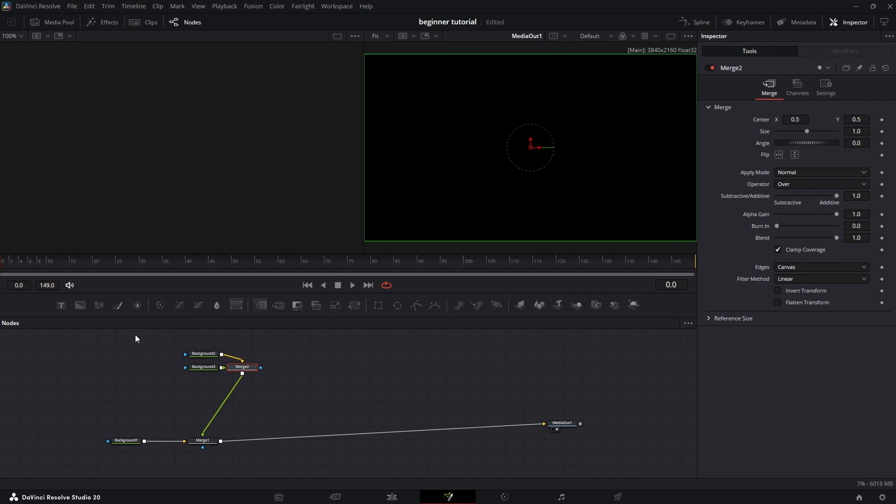
drag(211, 368, 269, 411)
click(178, 406)
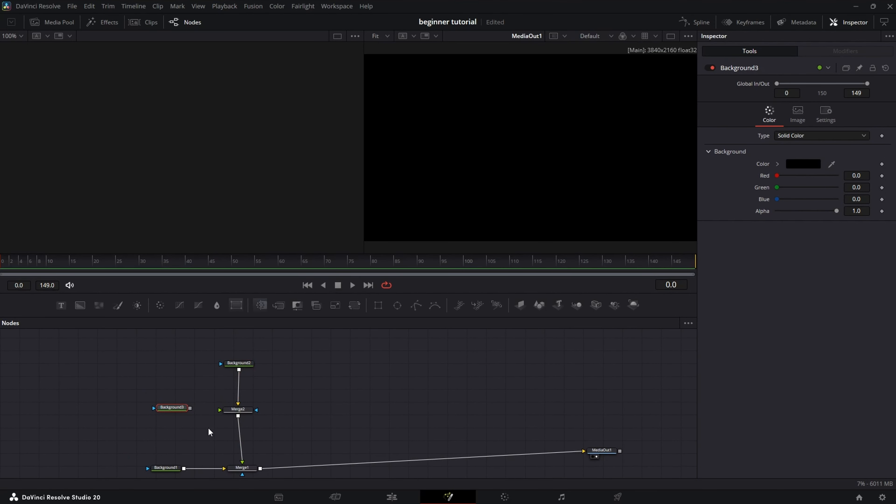
click(243, 366)
drag(267, 368, 298, 392)
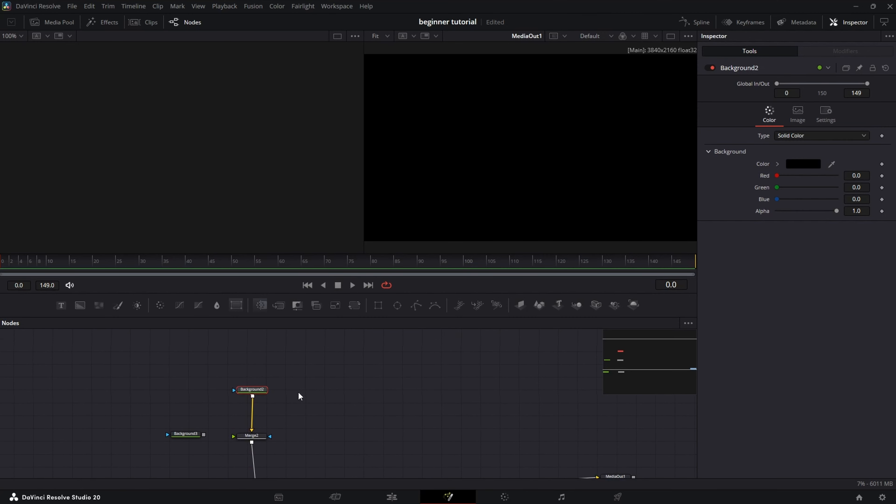
- Mask Background2 with a rectangle of corner radius 0.3, about 0.22 wide and 0.58 high
click(378, 306)
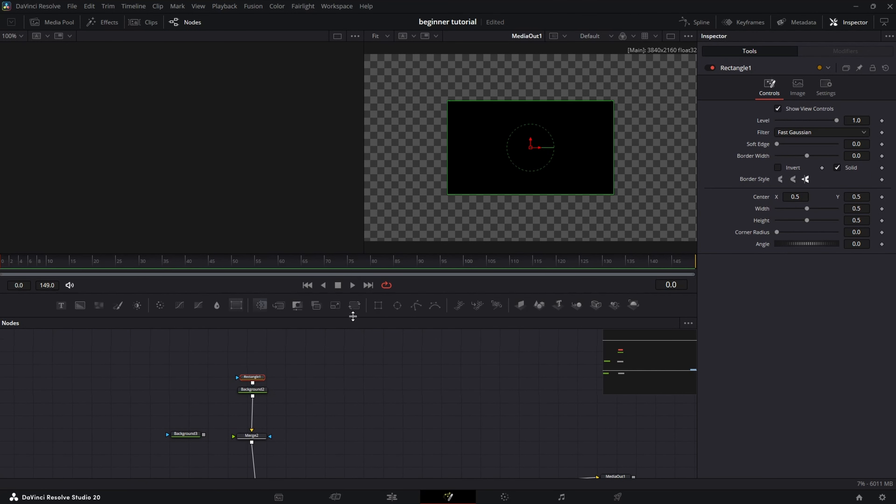
click(865, 234)
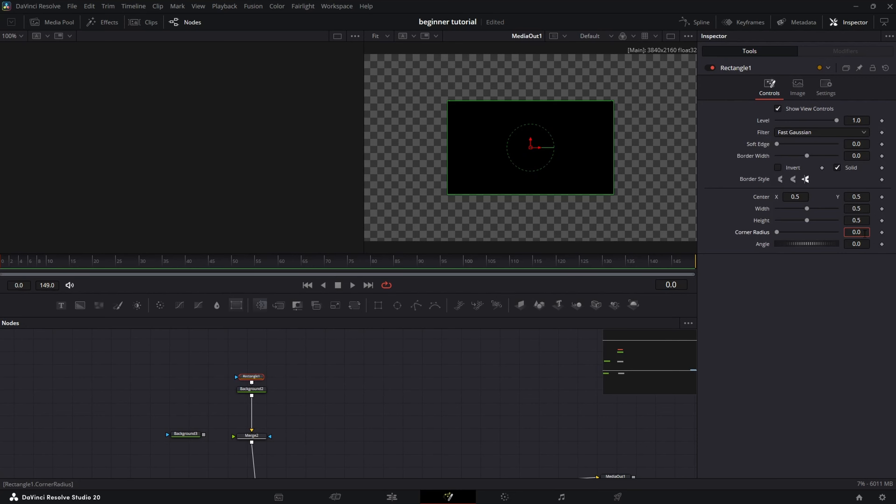
text(0.3)
key(Return)
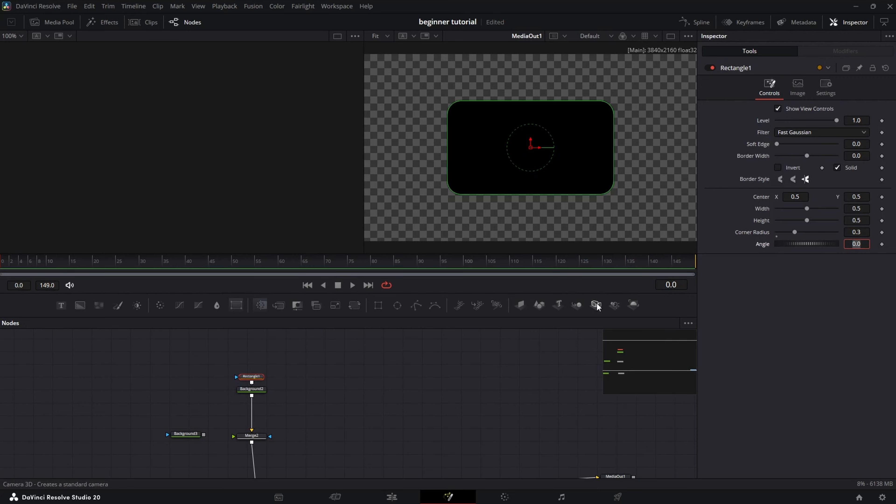
drag(614, 158, 568, 149)
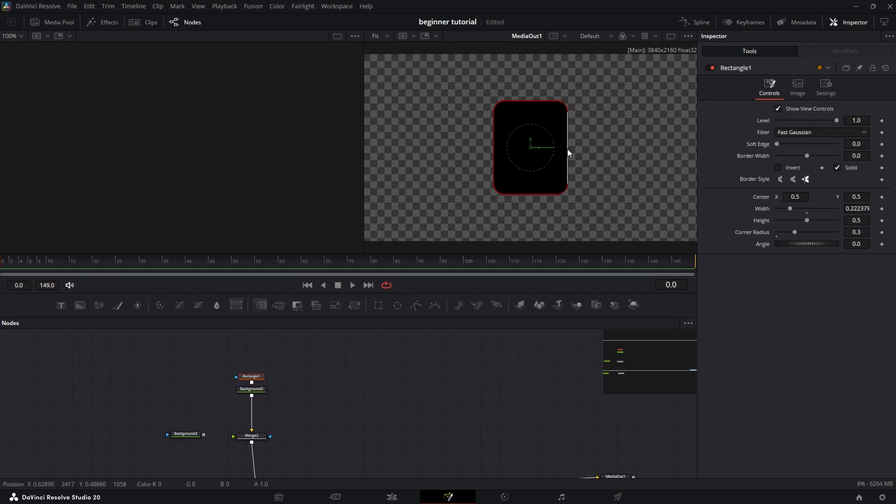
drag(528, 201, 535, 201)
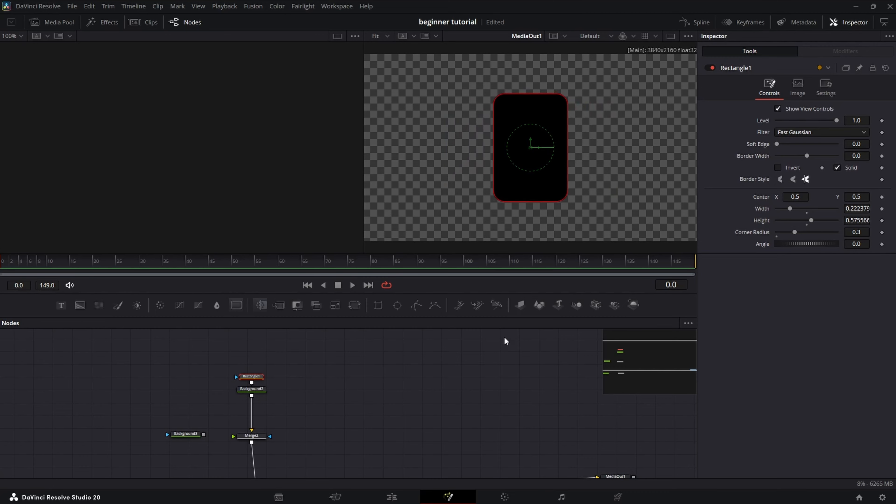
- Copy the Rectangle1 mask and paste a duplicate into the node graph
drag(337, 401, 384, 386)
click(303, 366)
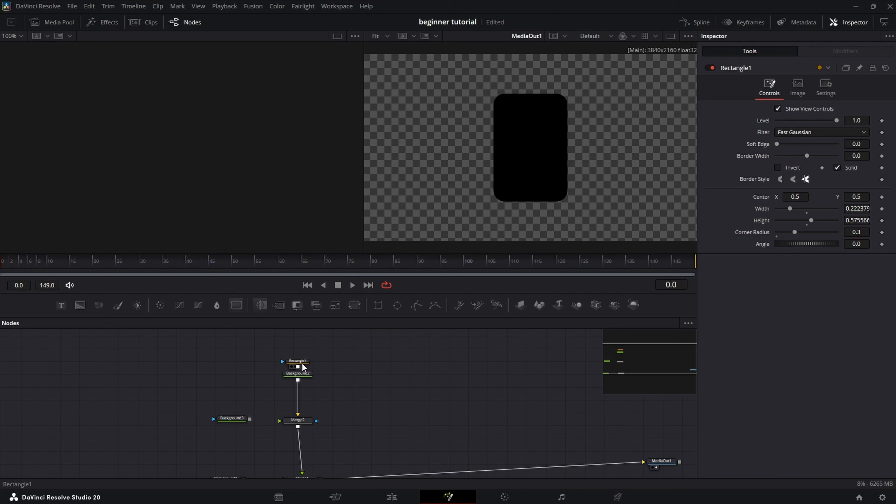
click(304, 366)
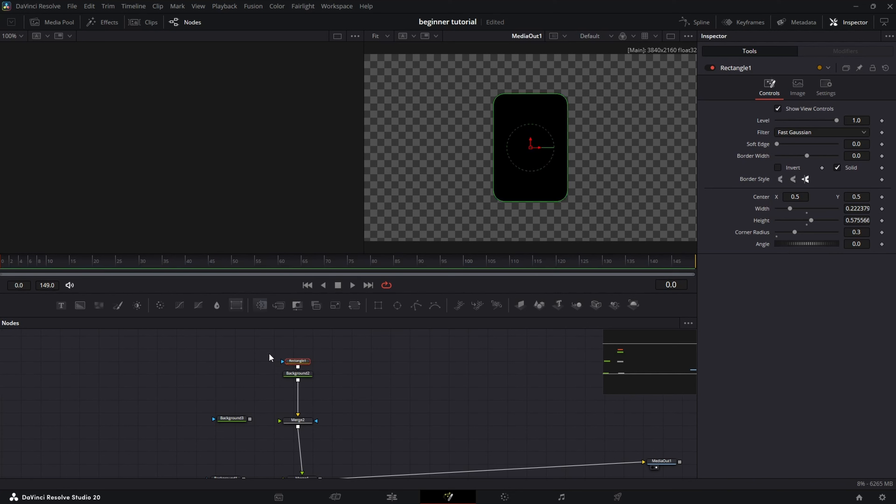
click(247, 403)
key(ctrl+v)
- Connect Rectangle1_1 to Background3 and shrink it to about 0.215 wide and 0.562 high
drag(247, 402, 278, 421)
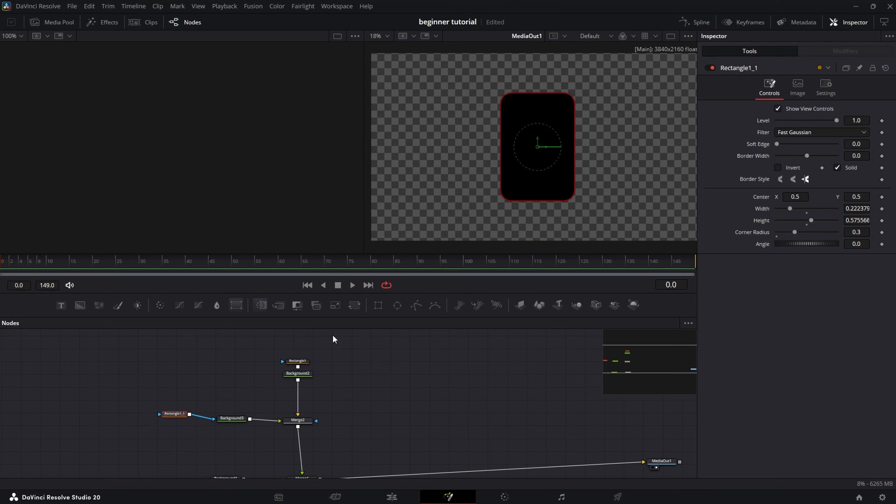
scroll(571, 200, up, 10)
drag(581, 173, 572, 163)
scroll(562, 163, down, 7)
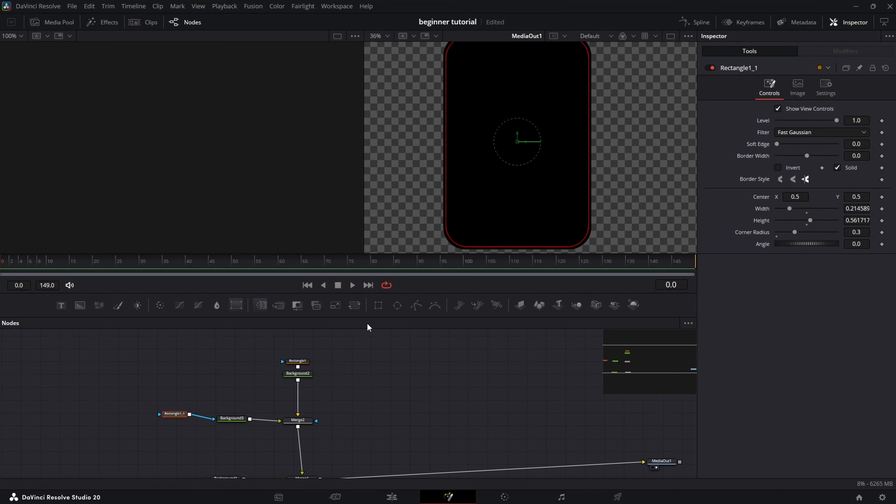
- Give Background2 a solid blue colour
click(310, 374)
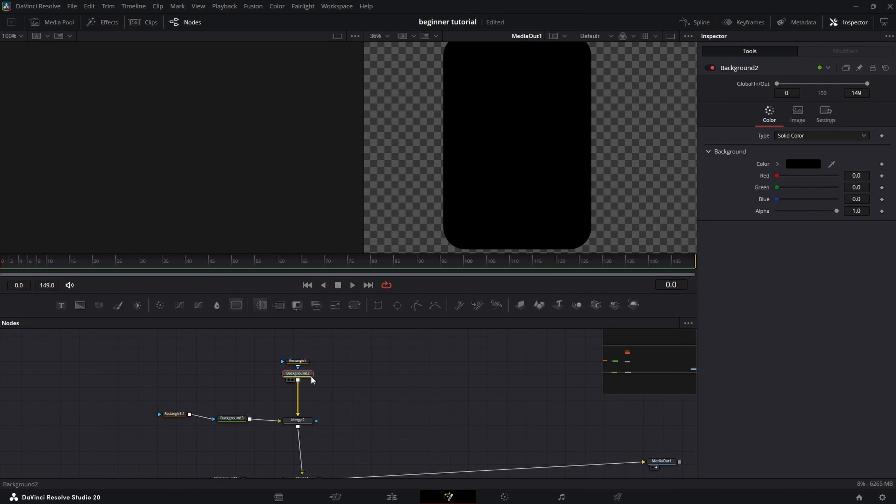
click(803, 166)
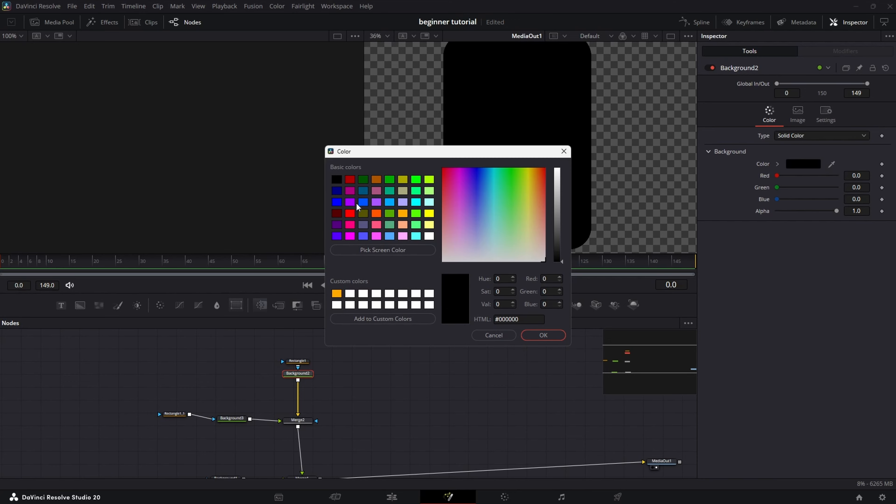
click(362, 203)
click(543, 335)
drag(545, 200, 543, 191)
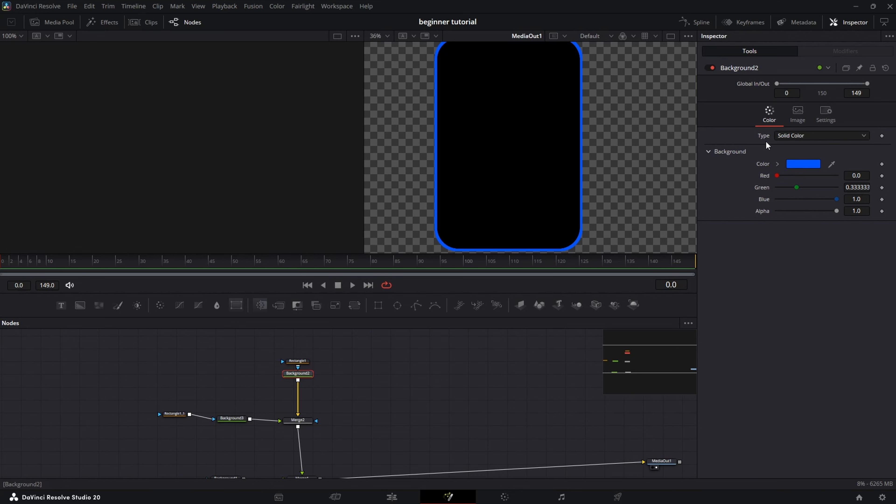
- Switch Background2 to a Gradient fill with a dark blue #002570 left stop
click(794, 137)
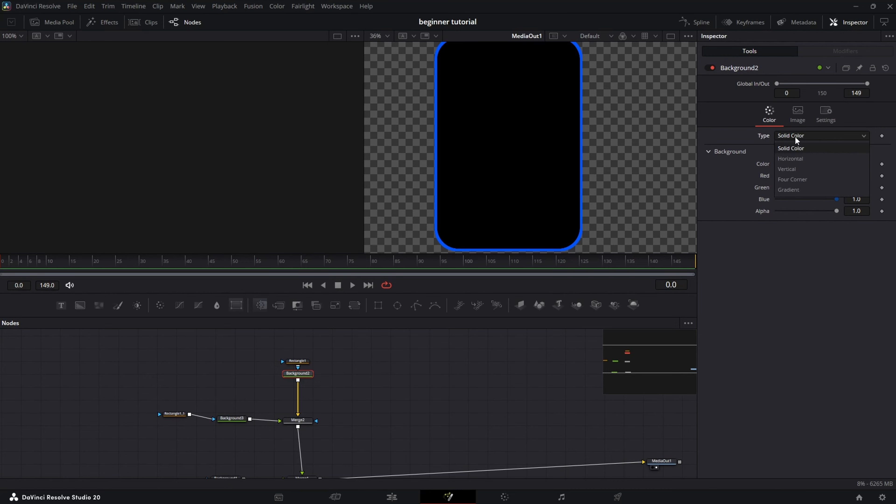
click(794, 187)
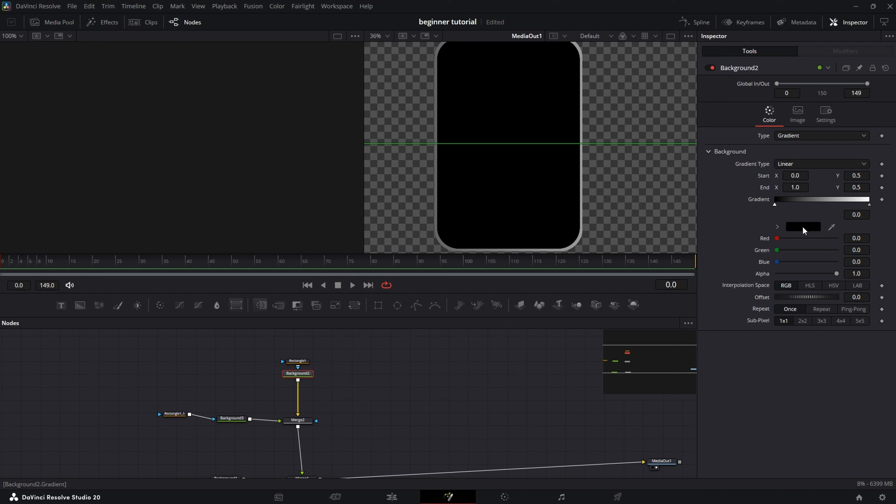
click(803, 228)
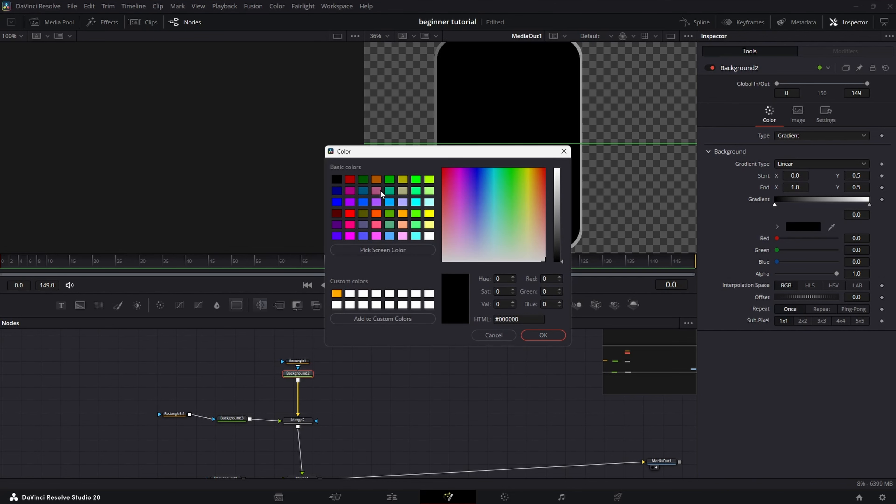
click(363, 202)
click(559, 219)
click(543, 336)
- Set the gradient's right stop to pure blue #0000ff
click(870, 204)
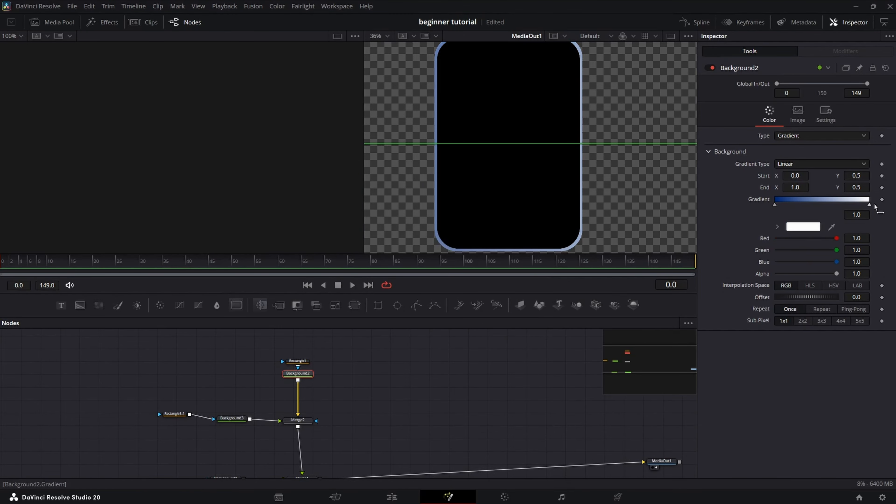
click(800, 228)
click(337, 202)
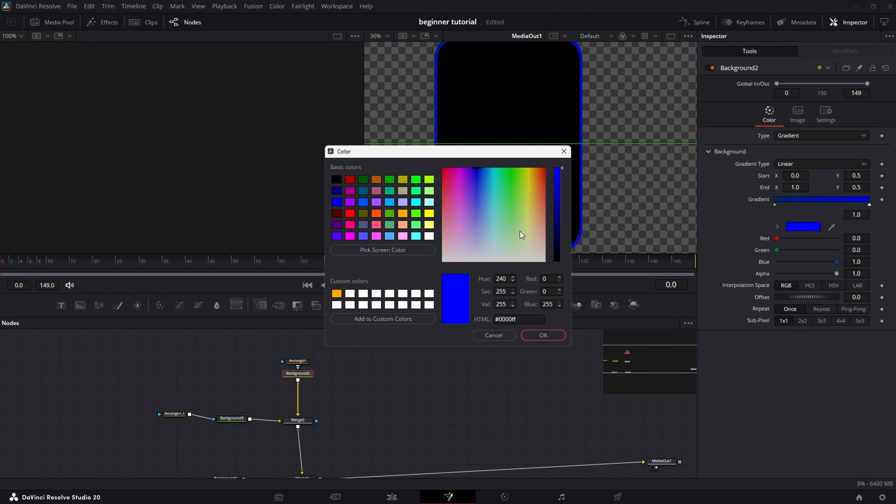
click(543, 335)
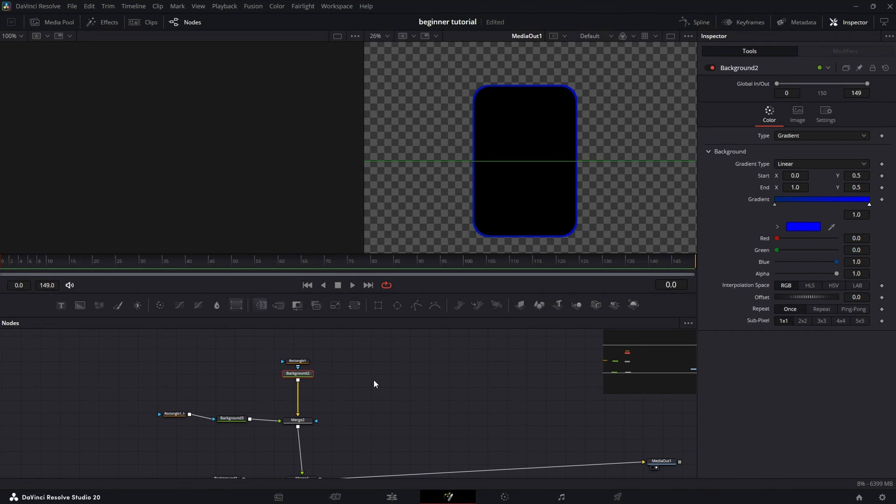
- Add a Soft Glow after Background2 with Glow Size 30 and Gain 0.591
key(shift+space)
text(soft)
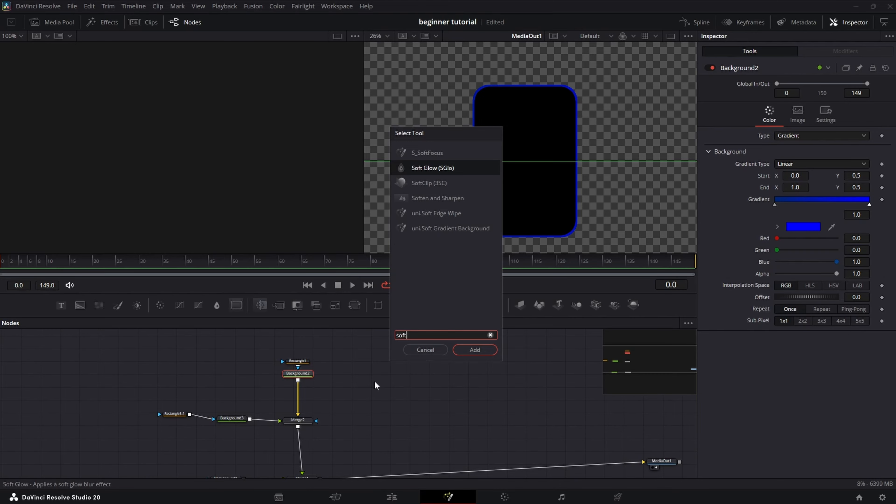
key(Return)
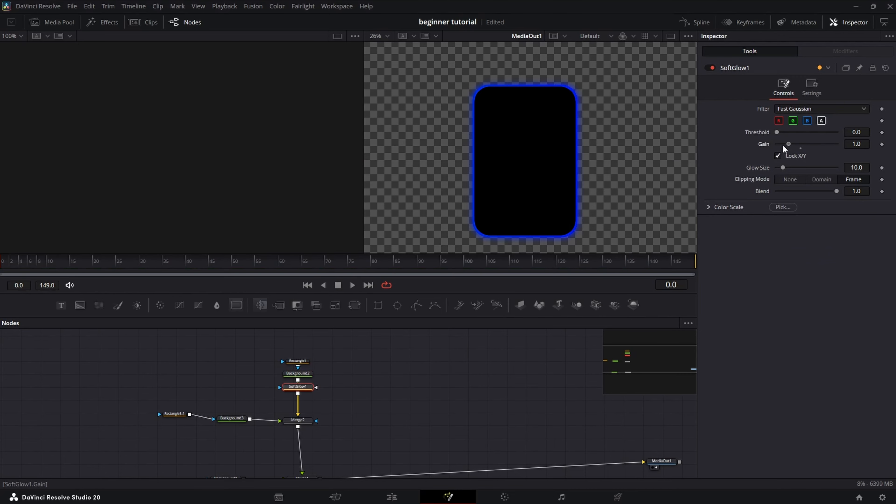
drag(783, 168, 784, 144)
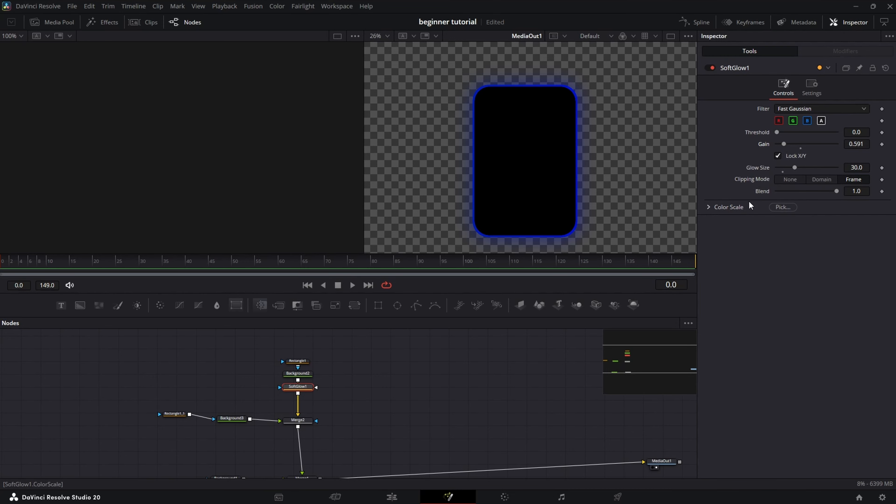
drag(237, 423, 221, 421)
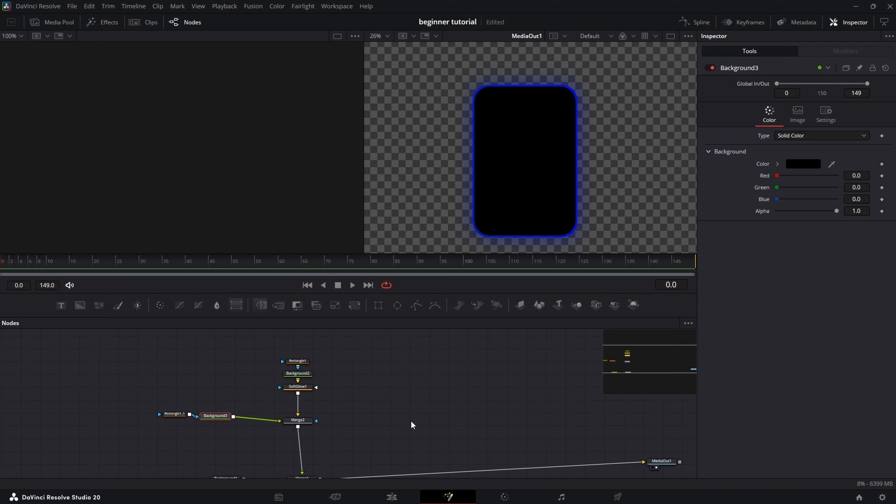
- Insert a Drop Shadow after Background3 with Drop Angle 0, Drop Distance 0 and Blur 0.4
key(shift+space)
text(drop)
key(Up)
key(Up)
key(Up)
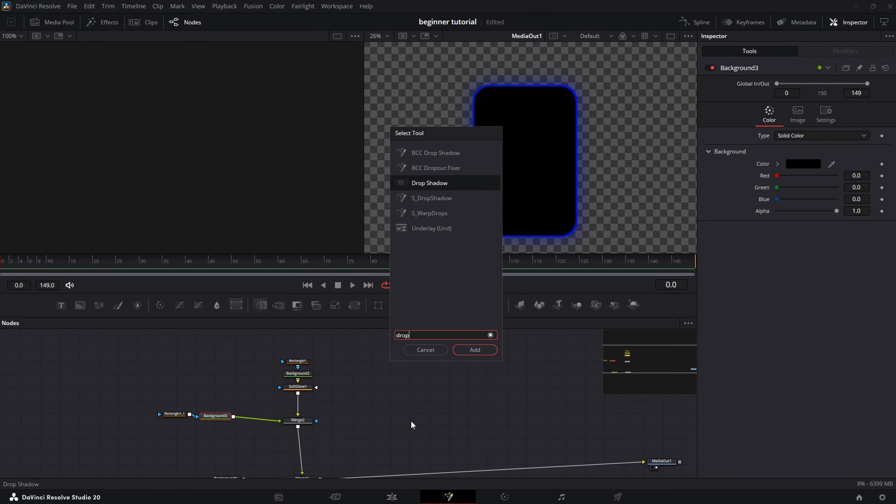
key(Return)
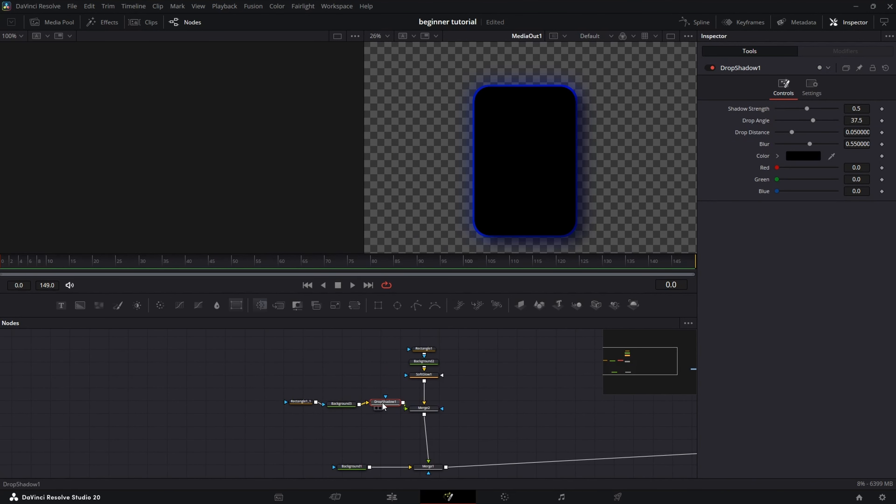
click(863, 120)
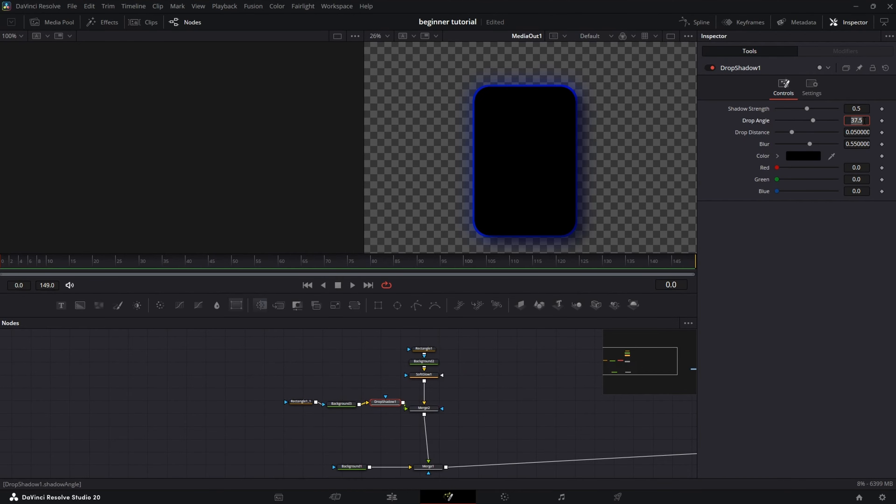
key(Tab)
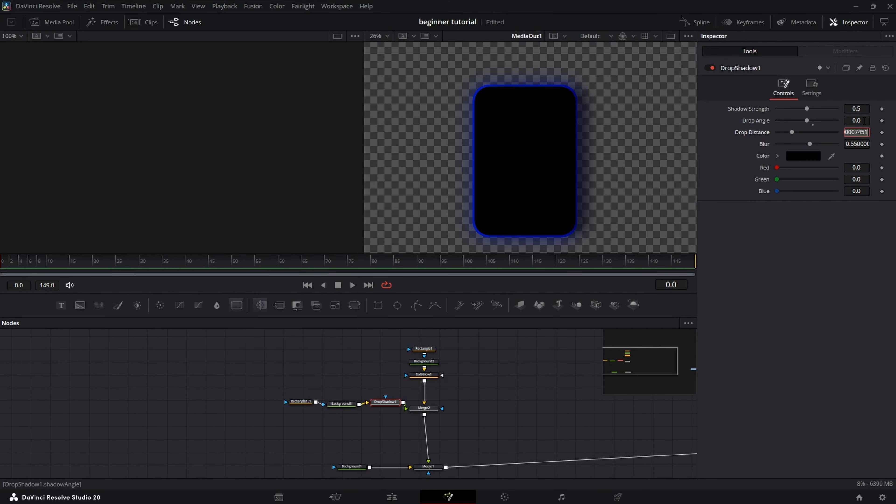
text(0)
key(Tab)
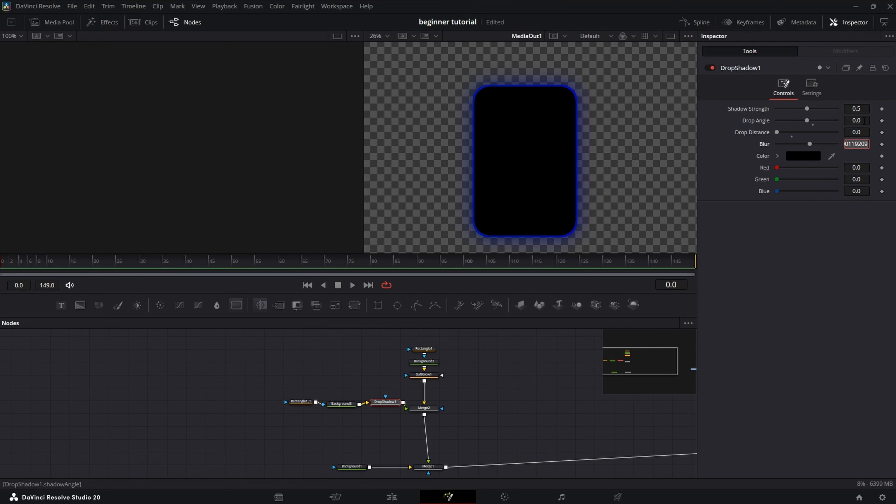
key(BackSpace)
key(Return)
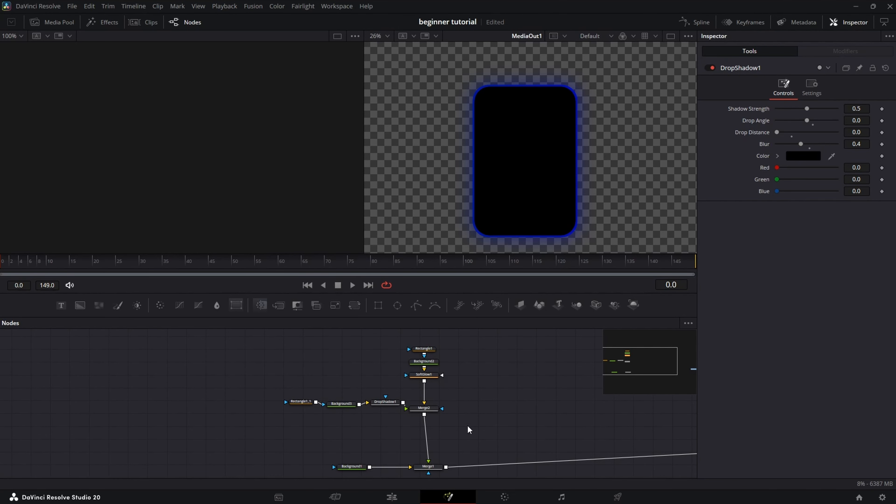
- Add the brain clip from the Media Pool as MediaIn1, merged onto the card through Merge3
click(52, 21)
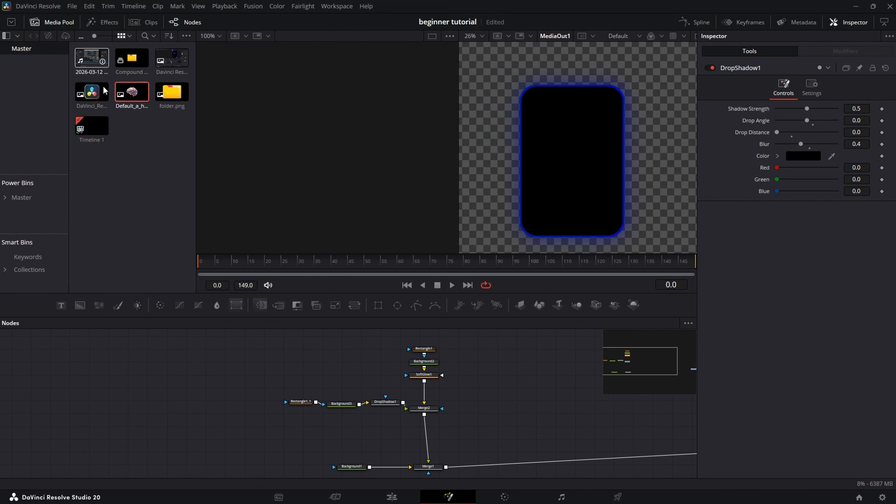
drag(132, 99, 379, 428)
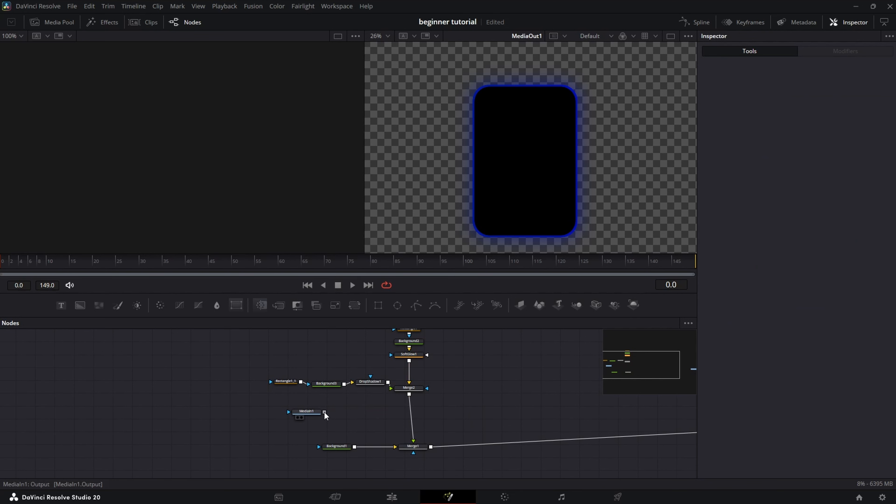
drag(325, 413, 332, 414)
drag(404, 398, 411, 396)
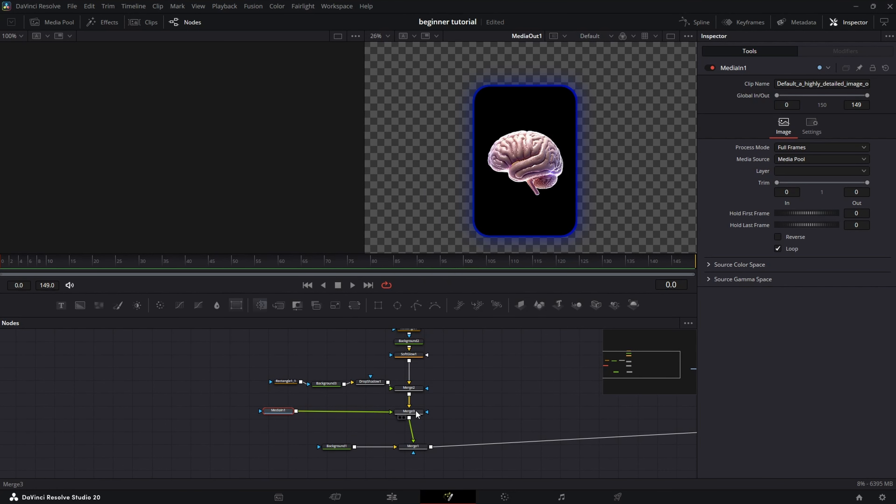
click(370, 382)
key(ctrl+v)
- Insert the copied drop shadow after MediaIn1 and follow it with Transform1
drag(345, 427, 328, 412)
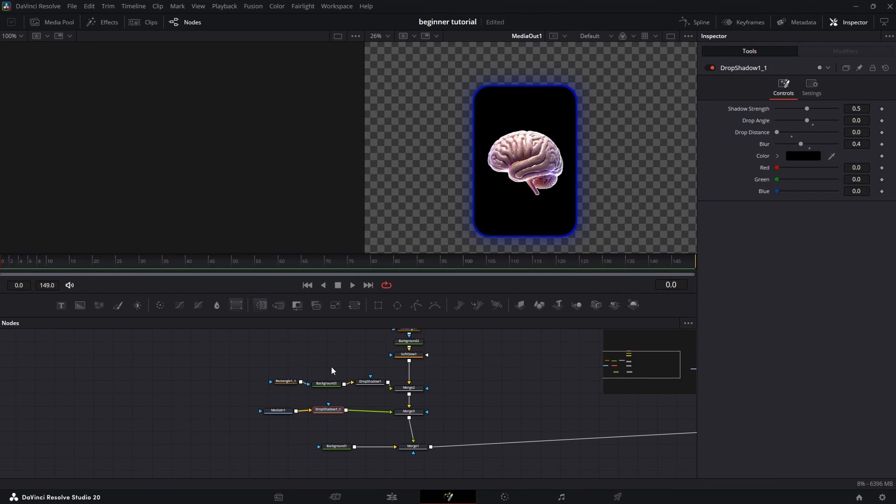
click(355, 305)
click(468, 453)
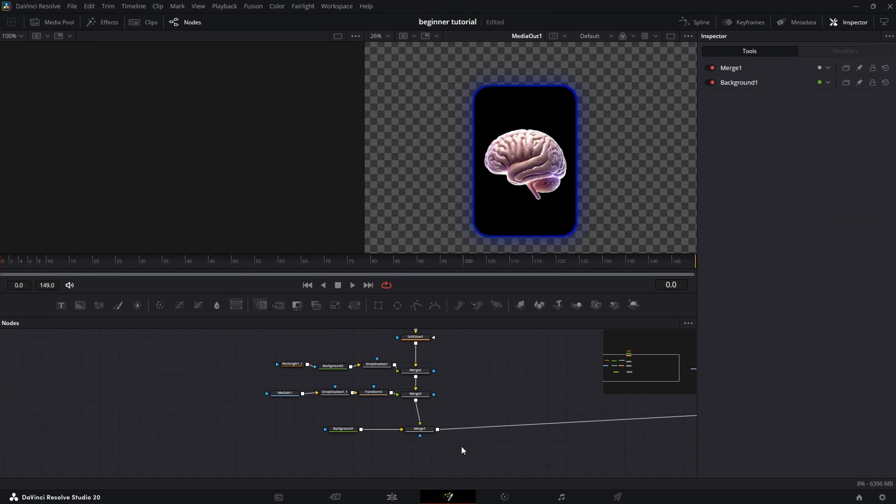
- Add Transform2 after Merge3 so the whole card can be moved
click(423, 396)
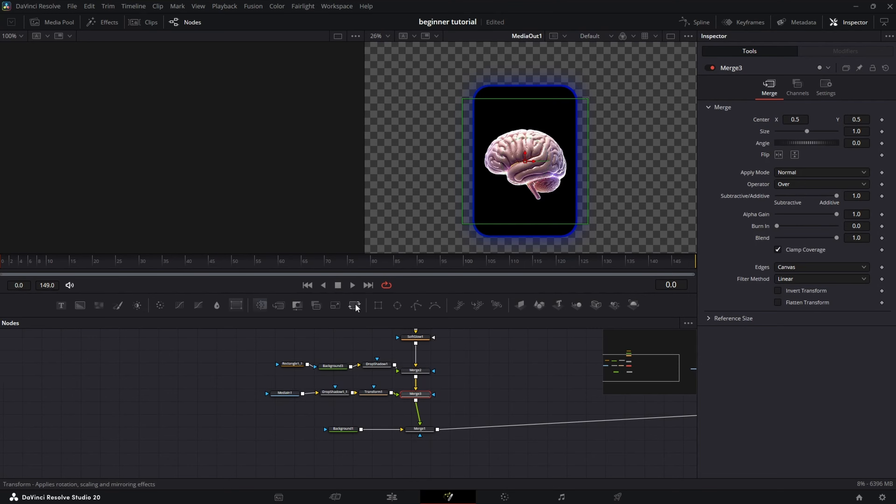
click(465, 414)
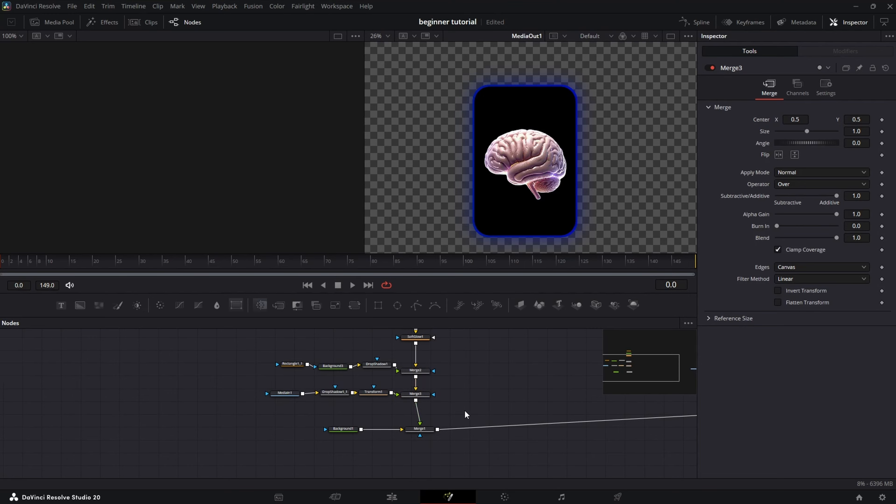
click(422, 395)
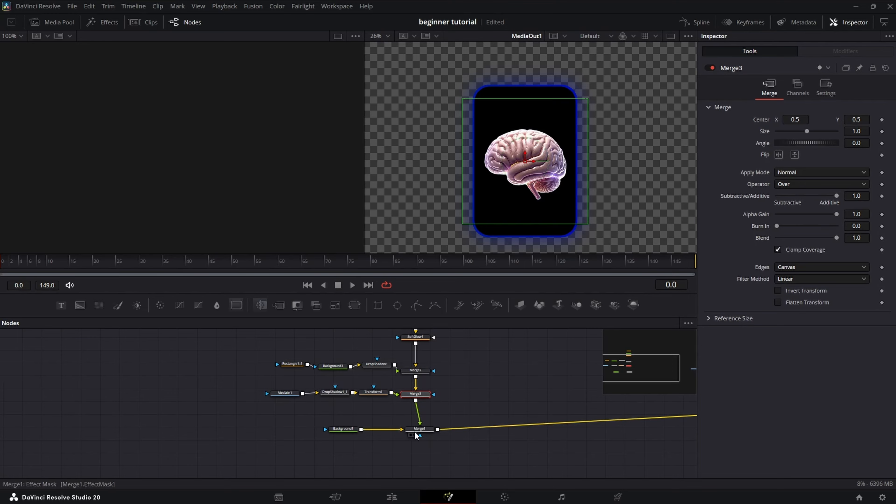
click(354, 306)
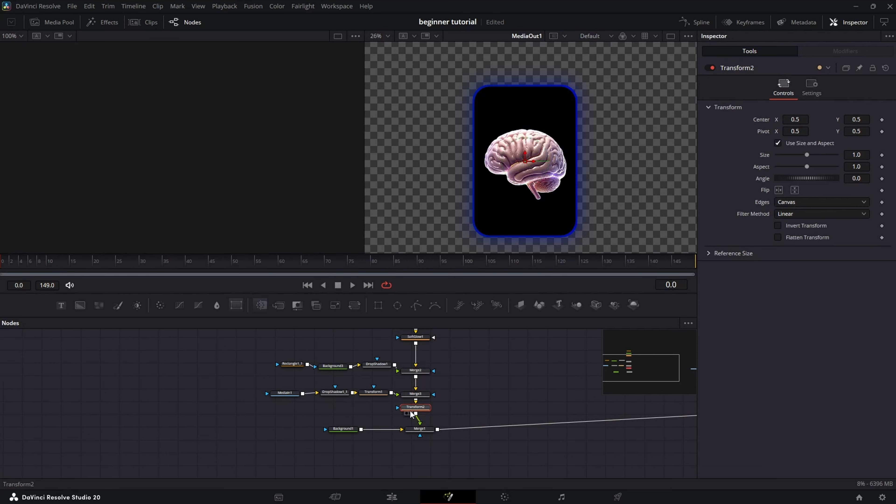
- Keyframe Transform2's Center at 0.5 on frame 20 and Y 0.199 on frame 0, then preview
drag(857, 120, 814, 120)
key(ctrl+z)
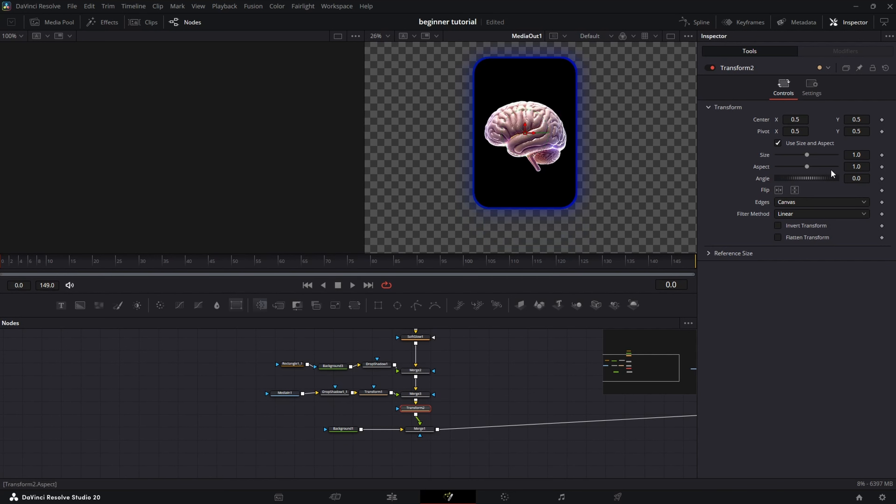
click(882, 120)
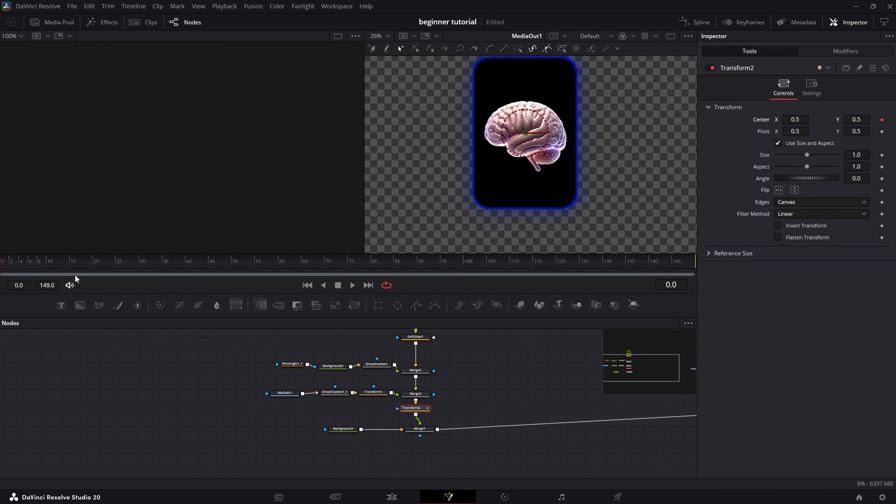
click(93, 265)
click(882, 120)
click(6, 266)
scroll(505, 194, down, 2)
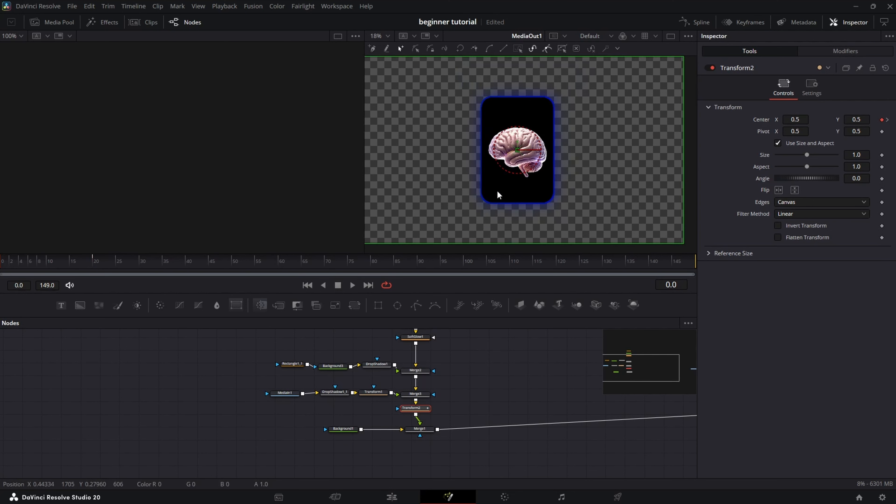
drag(858, 119, 751, 119)
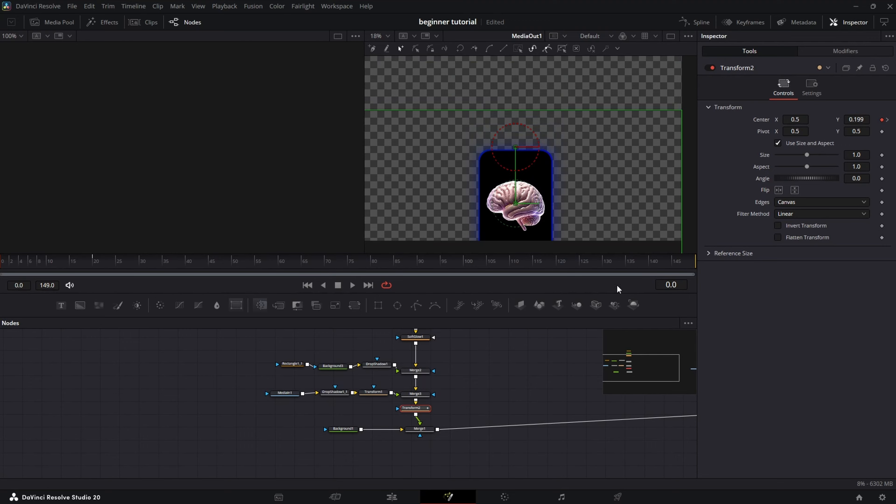
key(space)
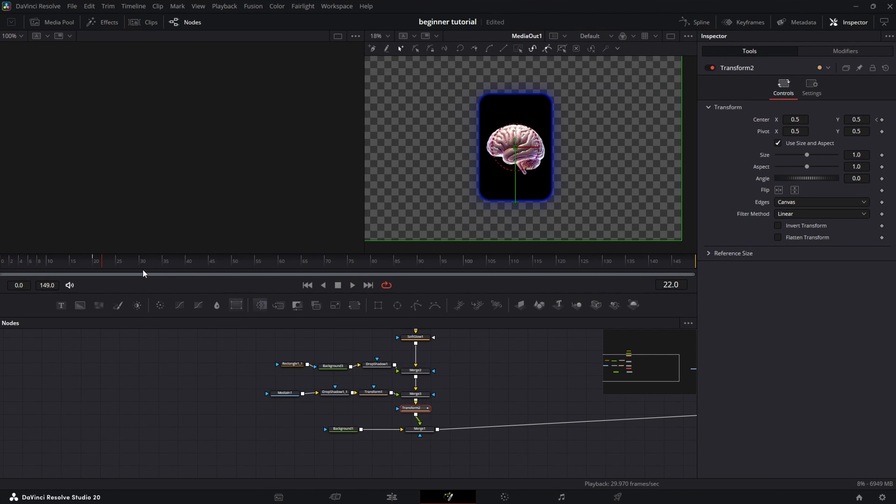
- Smooth Transform2's Displacement keyframes in the Spline editor into a steep ease-out, then replay the slide
click(694, 22)
click(371, 359)
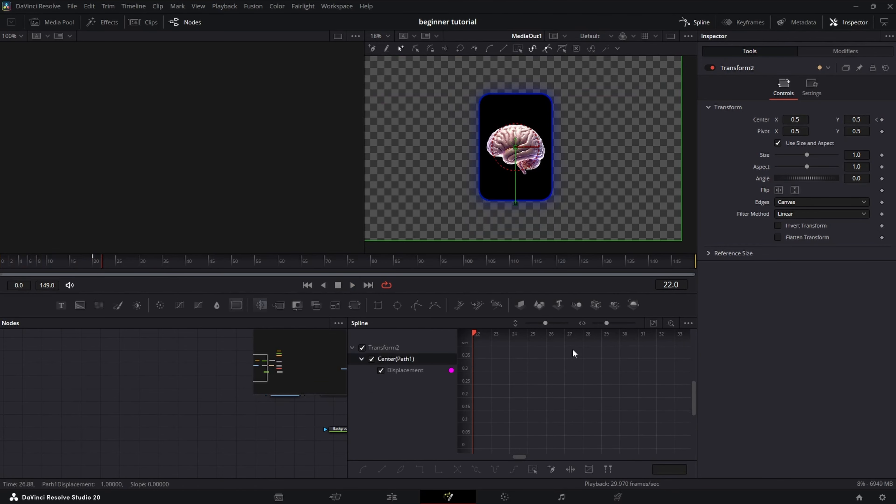
click(654, 323)
drag(685, 345, 437, 465)
key(shift+s)
drag(552, 445, 495, 357)
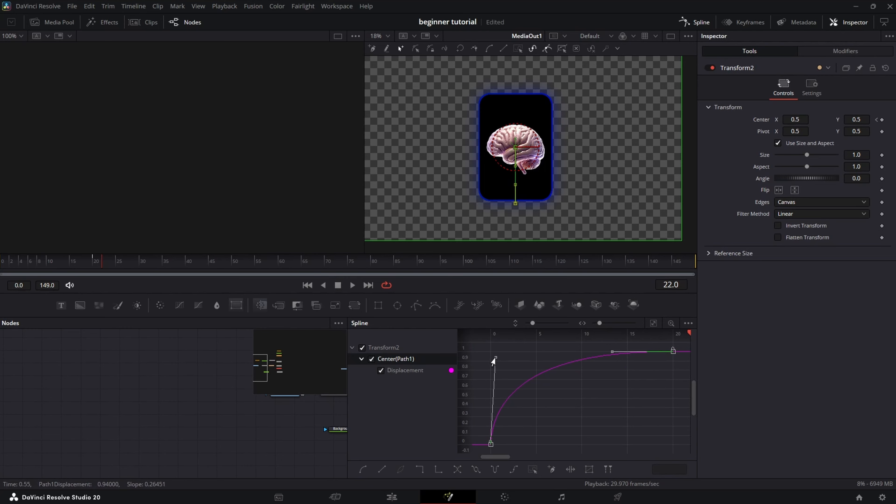
drag(67, 266, 0, 273)
key(space)
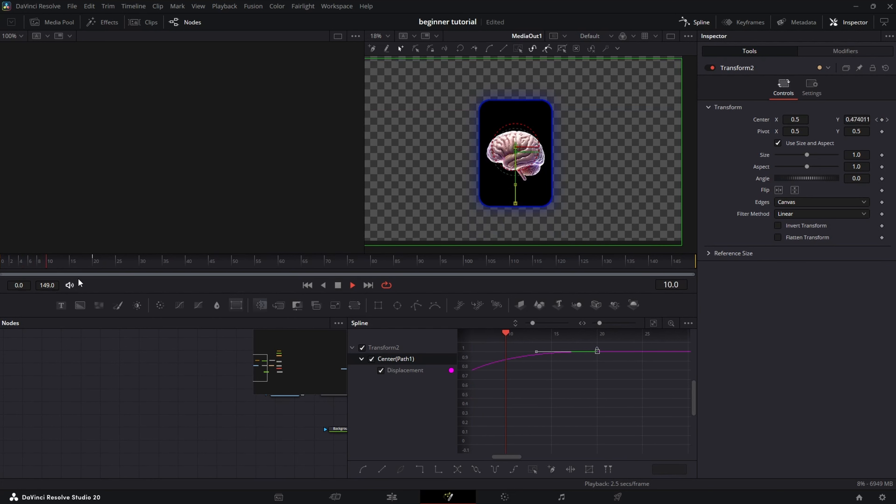
drag(64, 266, 1, 267)
key(space)
key(space)
key(space)
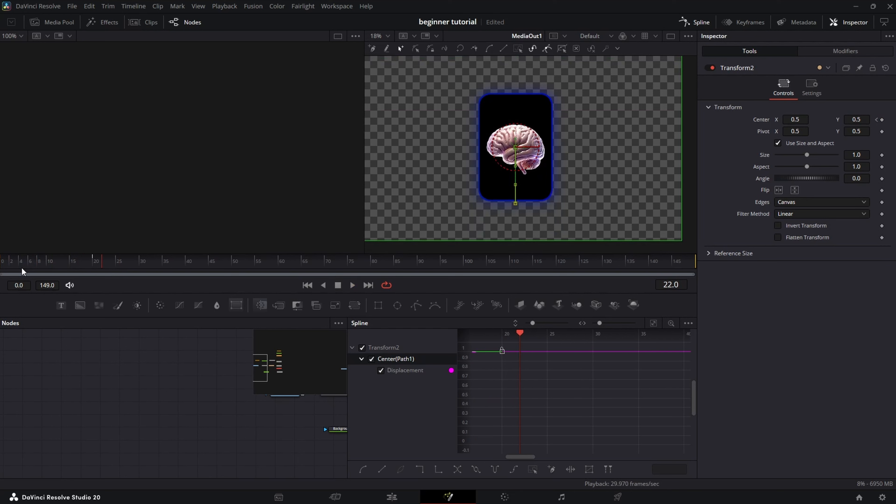
- Keyframe Merge1's Blend at 1.0, then set it to 0 at frame 0 so the card starts invisible
click(700, 27)
click(420, 429)
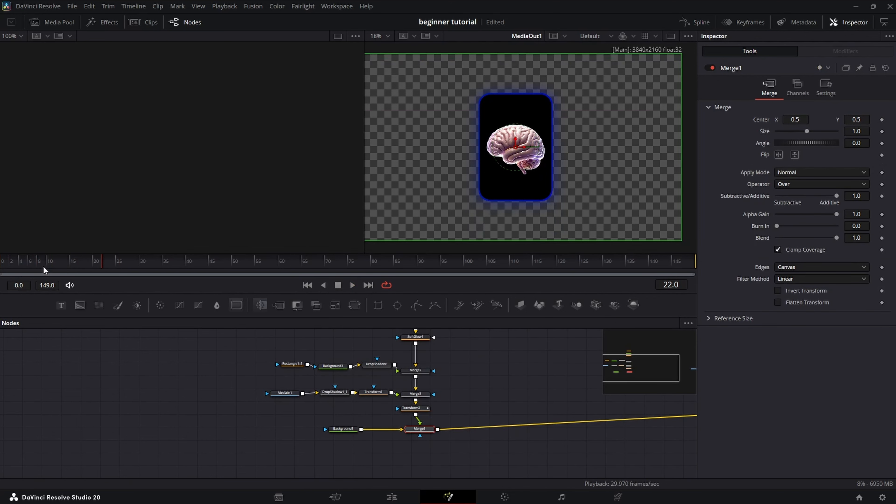
drag(44, 270, 2, 271)
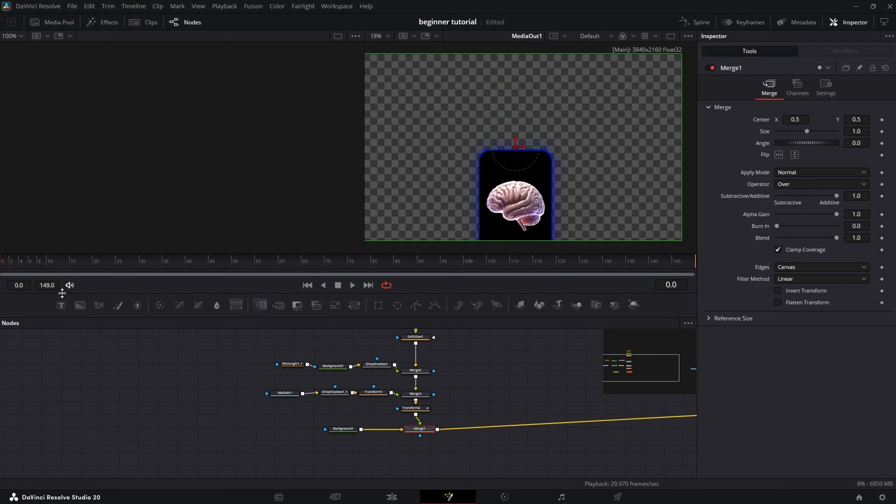
click(882, 238)
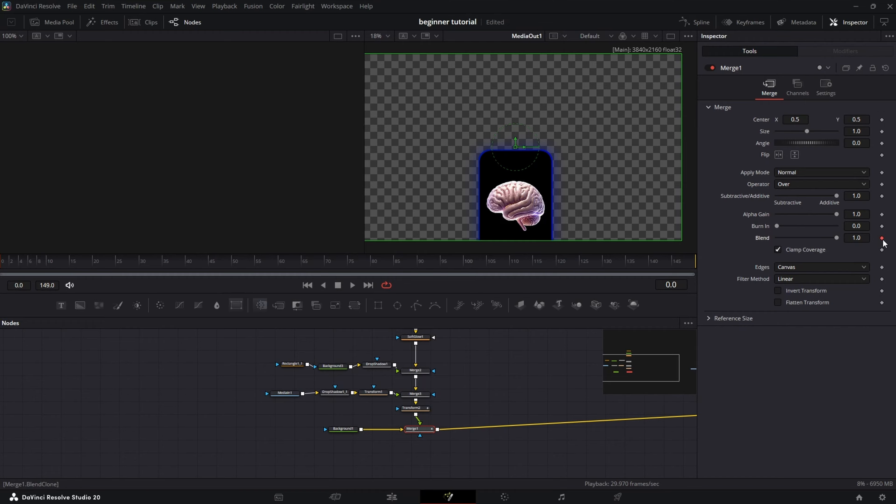
key(Right)
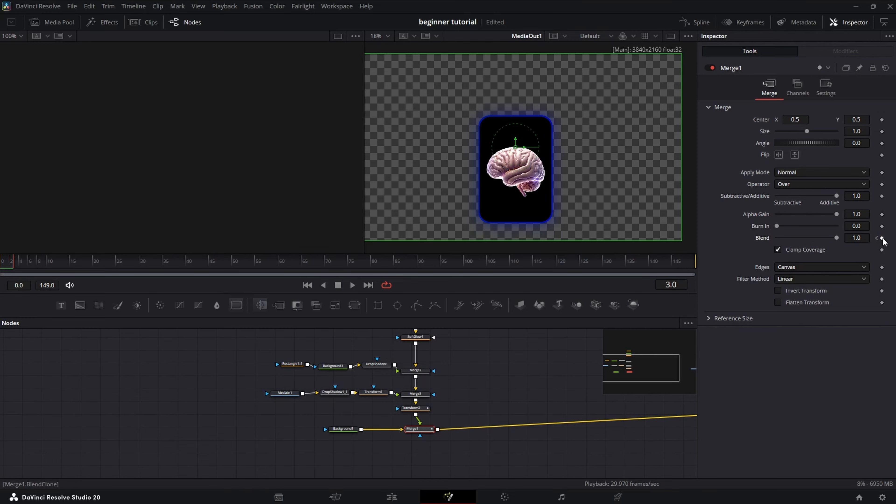
key(Left)
key(Left)
key(Left)
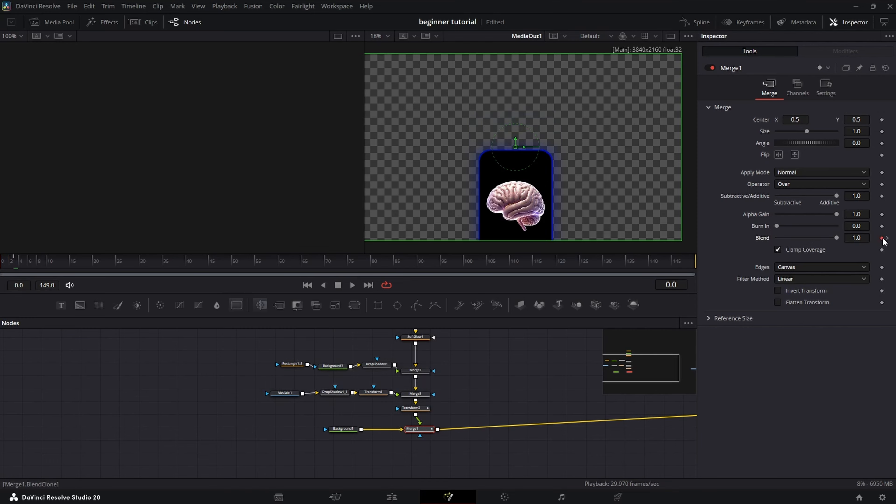
drag(836, 238, 765, 248)
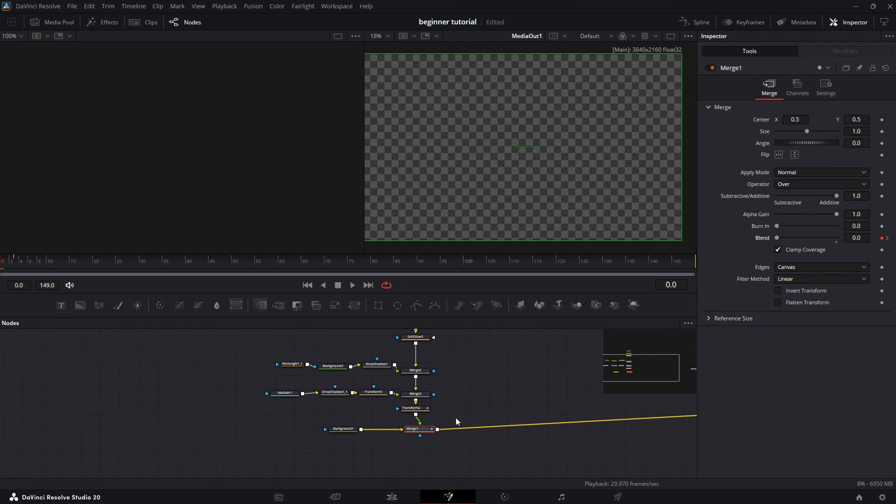
click(501, 420)
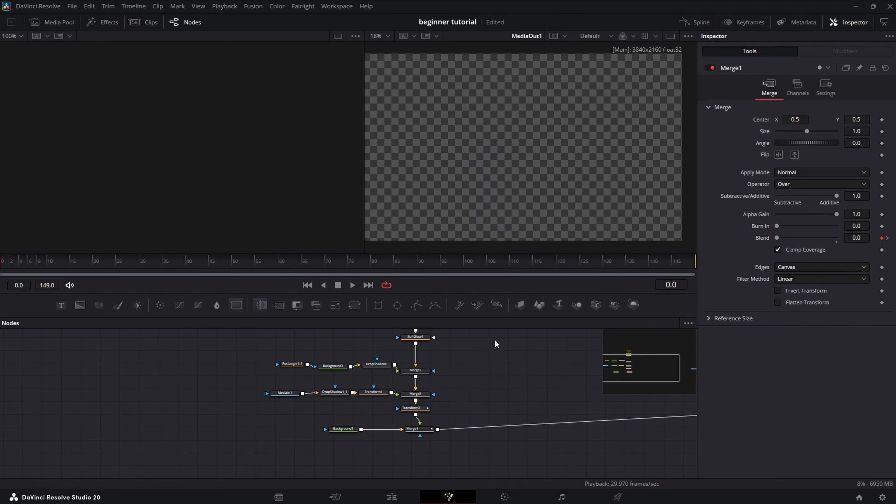
- Play the animation from the start several times to check the fade-in
key(space)
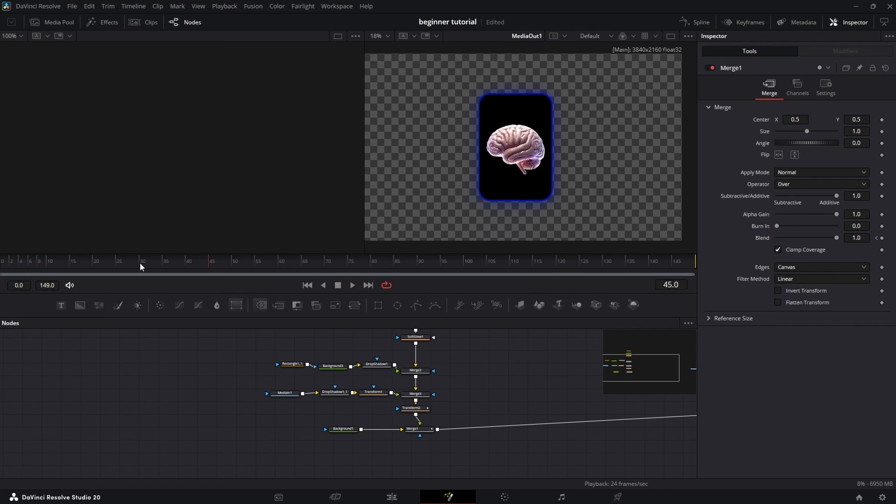
drag(147, 265, 2, 265)
key(space)
key(space)
drag(142, 266, 0, 265)
key(space)
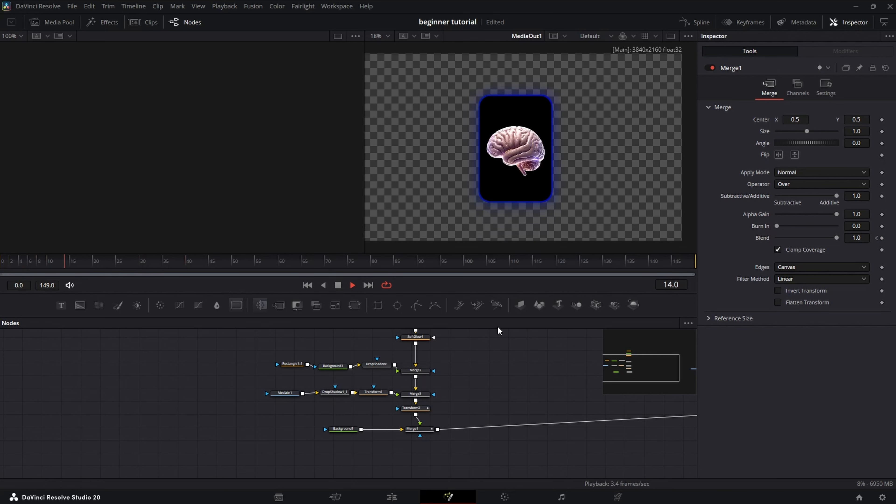
drag(120, 263, 1, 265)
key(space)
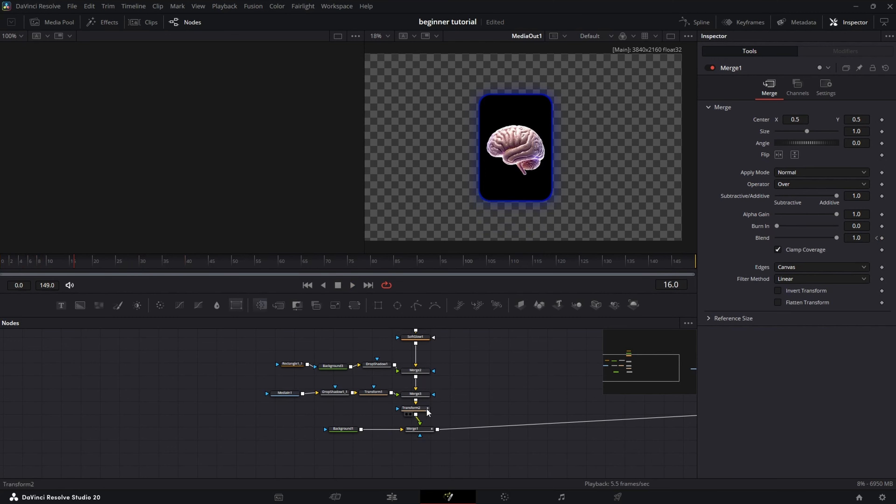
- Turn on Motion Blur in Transform2's Settings with Quality 10
click(418, 409)
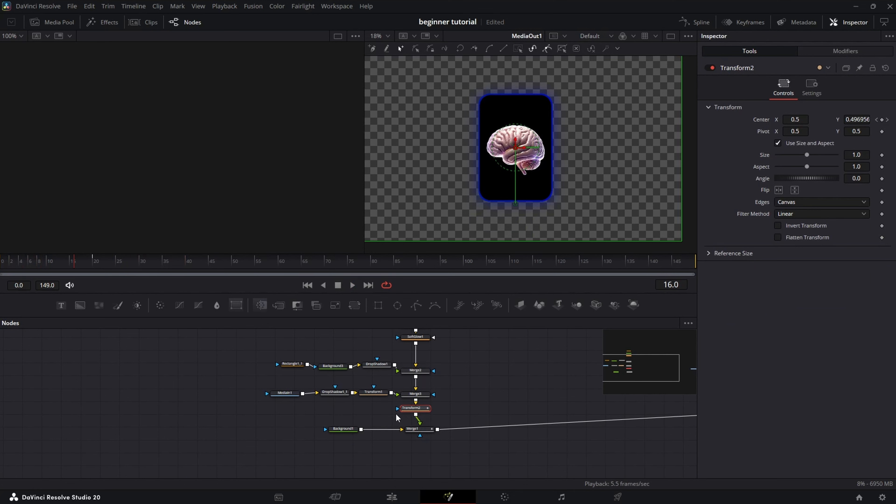
click(811, 87)
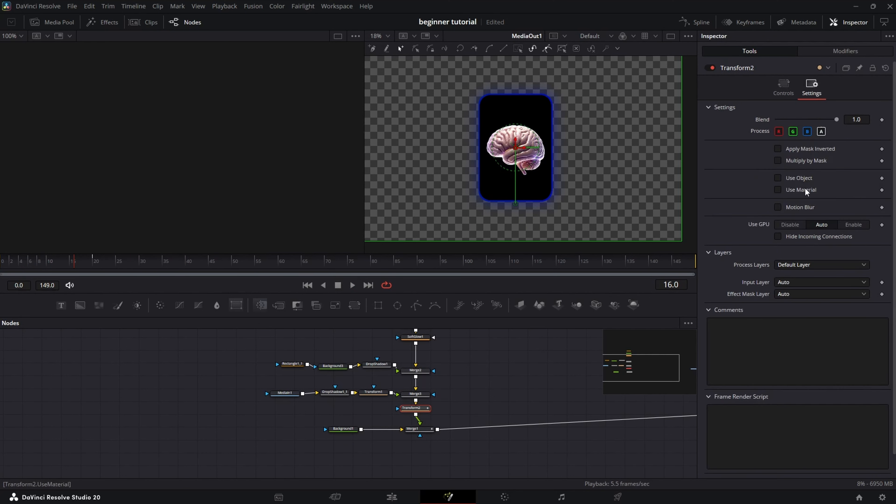
click(777, 207)
drag(789, 219, 837, 219)
key(Home)
- Play the animation from the start a few times to preview the motion blur on the slide-up
key(space)
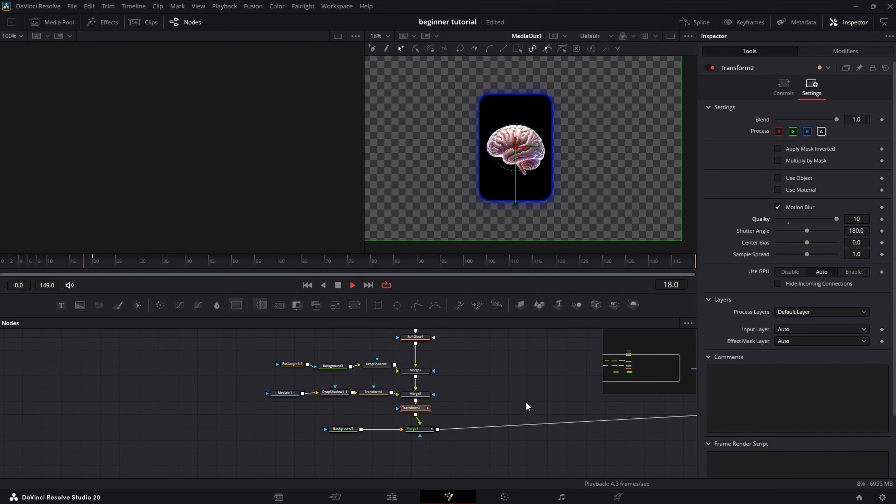
key(space)
key(Home)
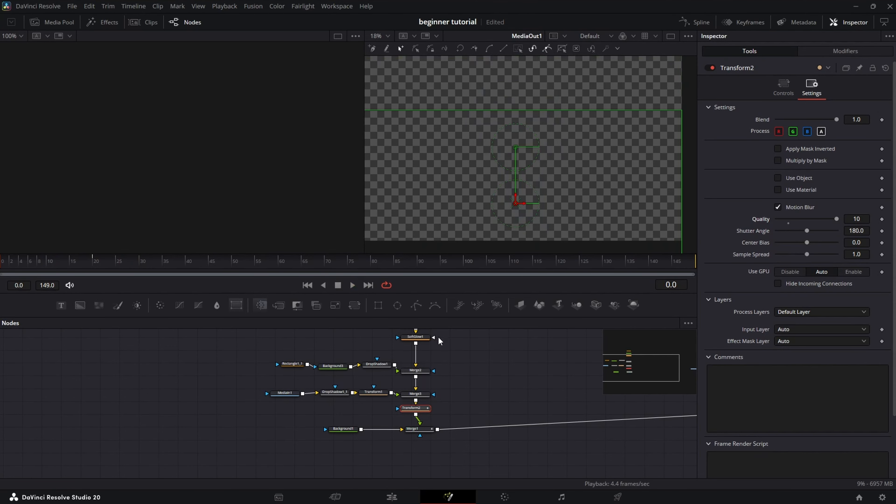
key(space)
key(space)
drag(88, 262, 1, 262)
key(space)
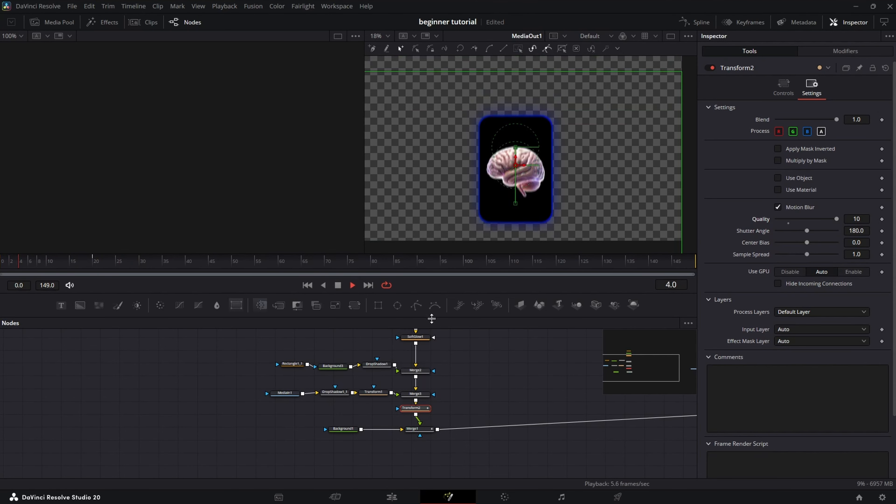
key(space)
key(Home)
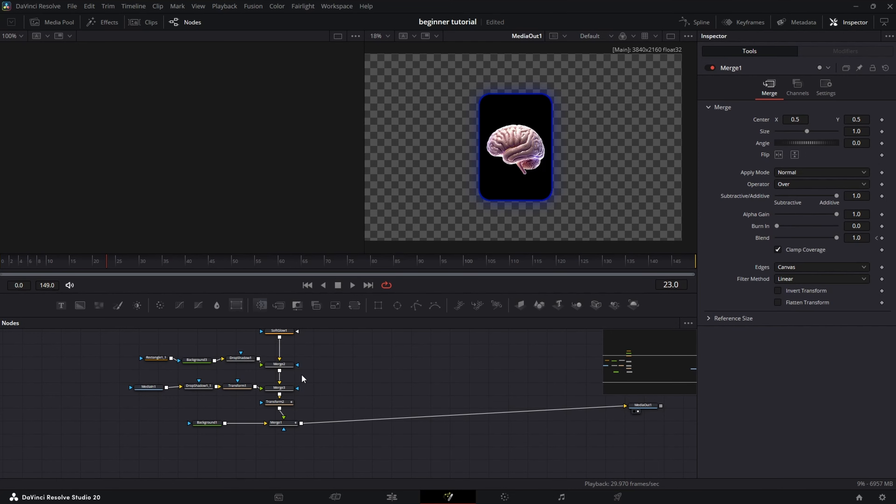
- Add a Stop Motion tool after Merge1 and set its Frame Repeat to 2
click(293, 423)
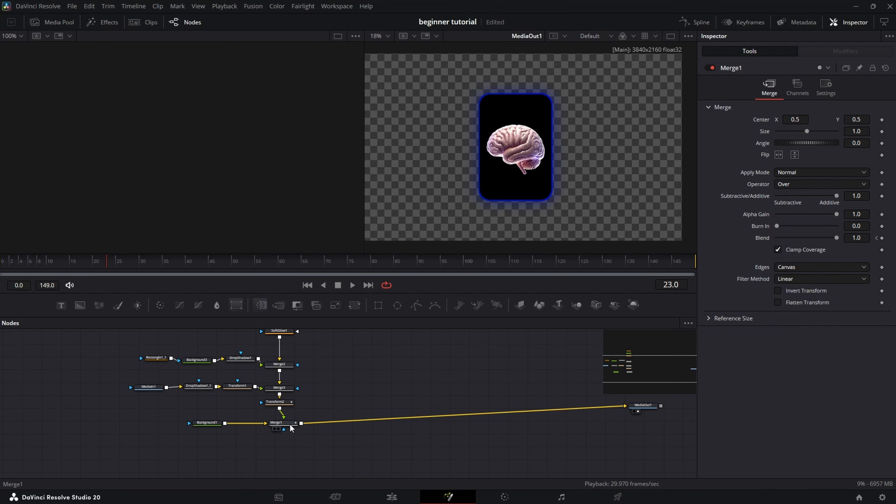
key(shift+space)
text(stop)
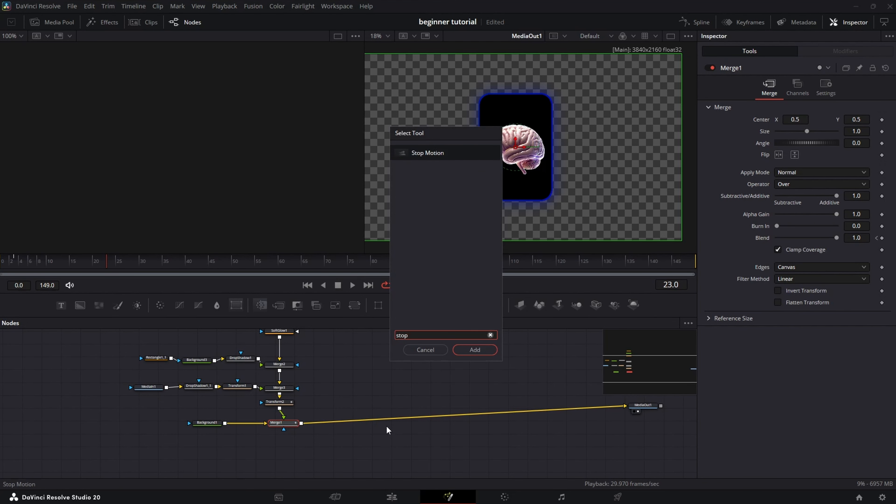
key(Return)
click(861, 123)
text(5)
key(Return)
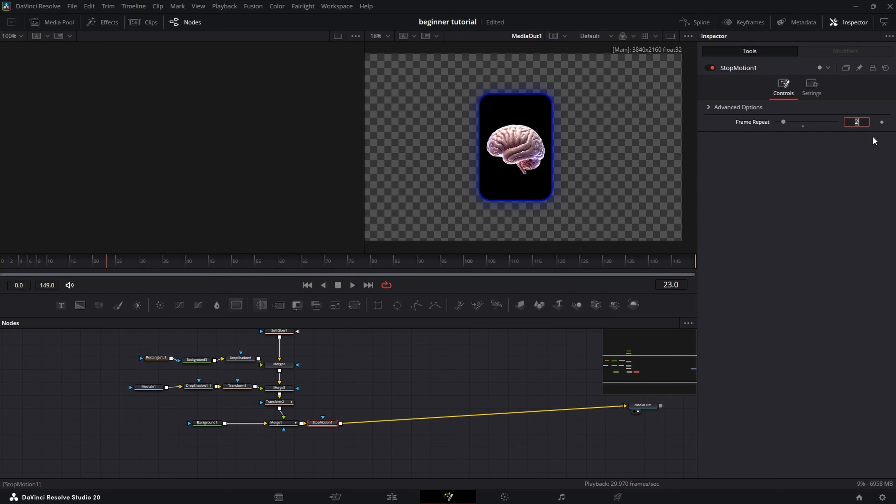
- Replay the animation from the first frame to check the choppy stop-motion look
click(448, 407)
drag(29, 258, 0, 260)
key(space)
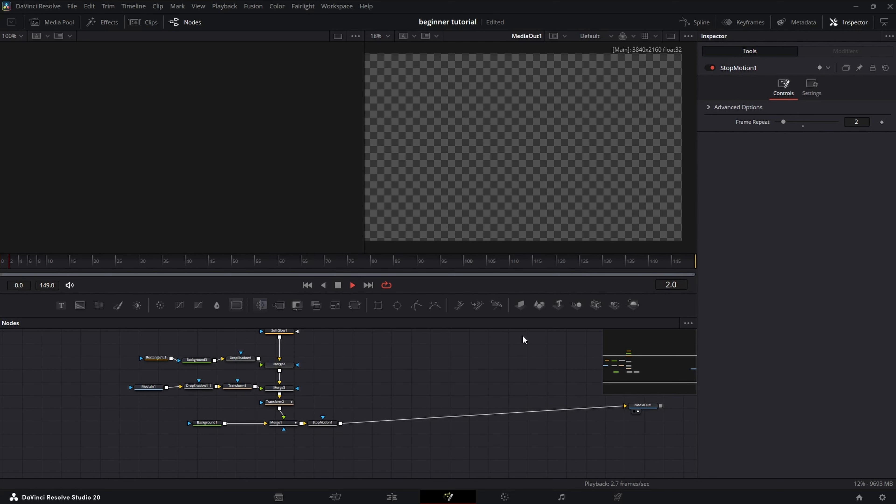
key(space)
drag(81, 262, 0, 262)
key(space)
key(space)
drag(197, 294, 197, 297)
drag(35, 265, 1, 266)
key(space)
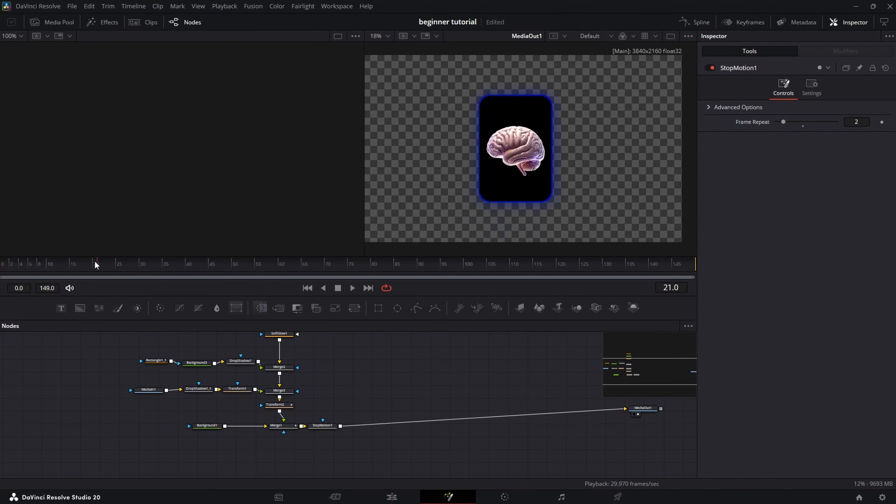
key(space)
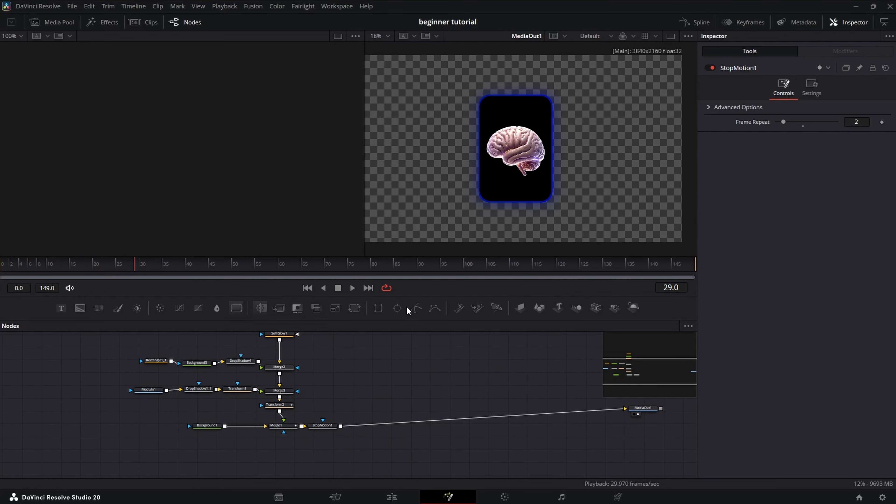